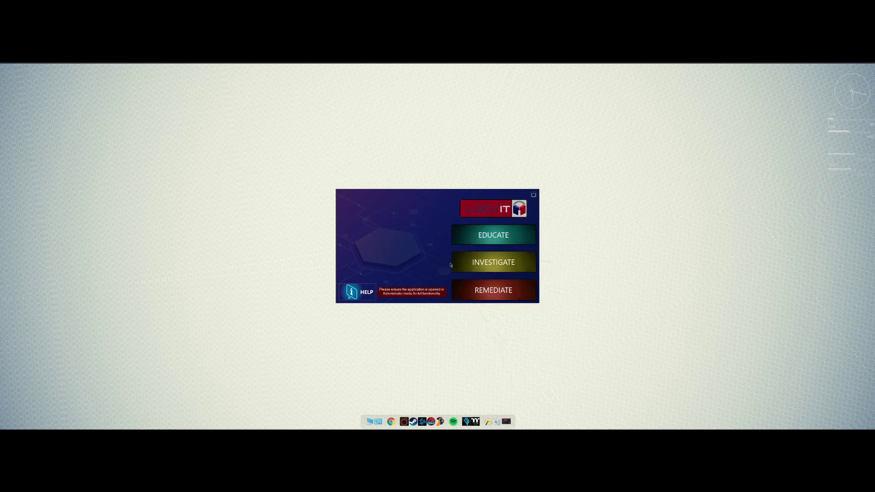
Open the help section and read the Educate, Investigate and Remediate information pages one after another
{"action": "left_click", "coordinate": [366, 295]}
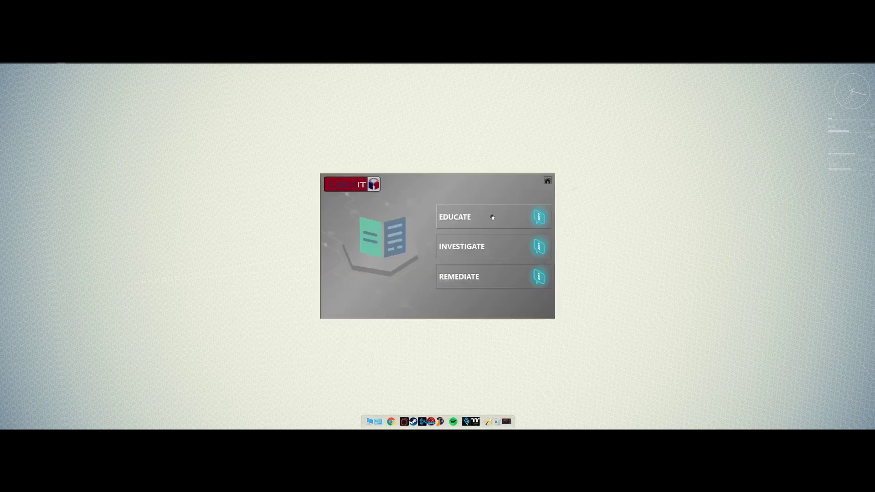
{"action": "left_click", "coordinate": [491, 216]}
{"action": "left_click", "coordinate": [553, 183]}
{"action": "left_click", "coordinate": [490, 248]}
{"action": "left_click", "coordinate": [554, 183]}
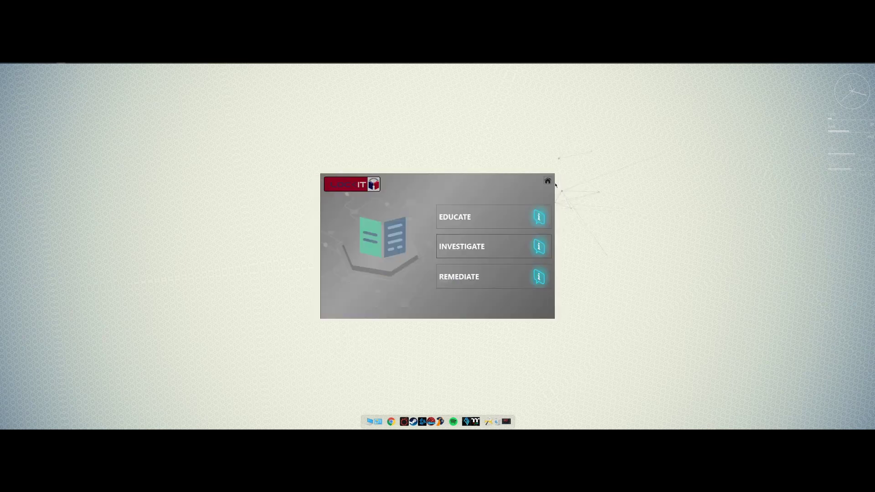
{"action": "left_click", "coordinate": [471, 276]}
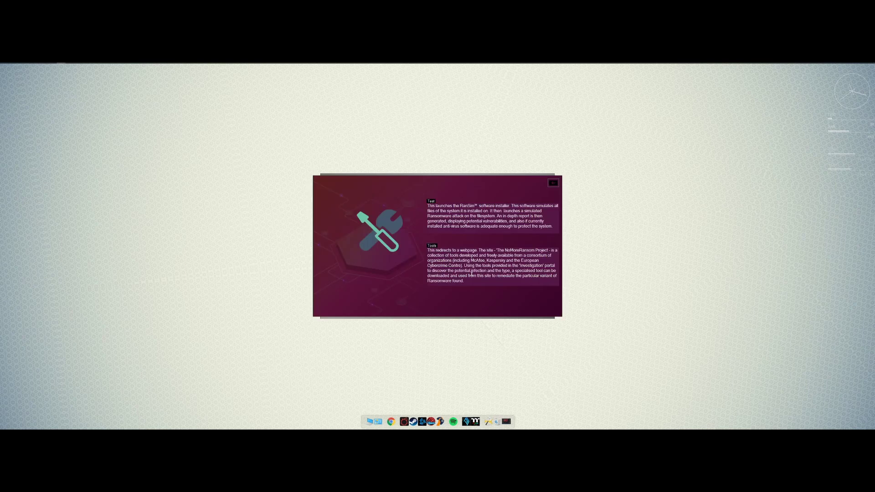
{"action": "left_click", "coordinate": [553, 183]}
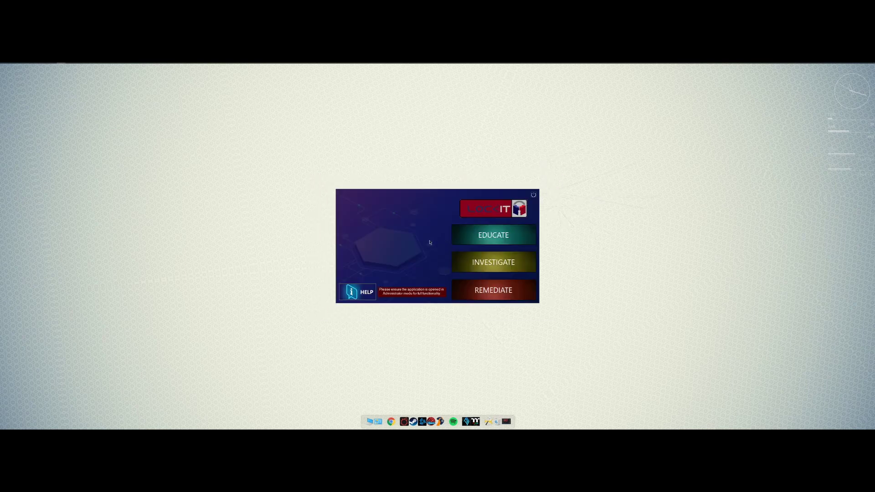
Open the Training portal from the Educate section and enter the IT Security 101 course
{"action": "left_click", "coordinate": [456, 242]}
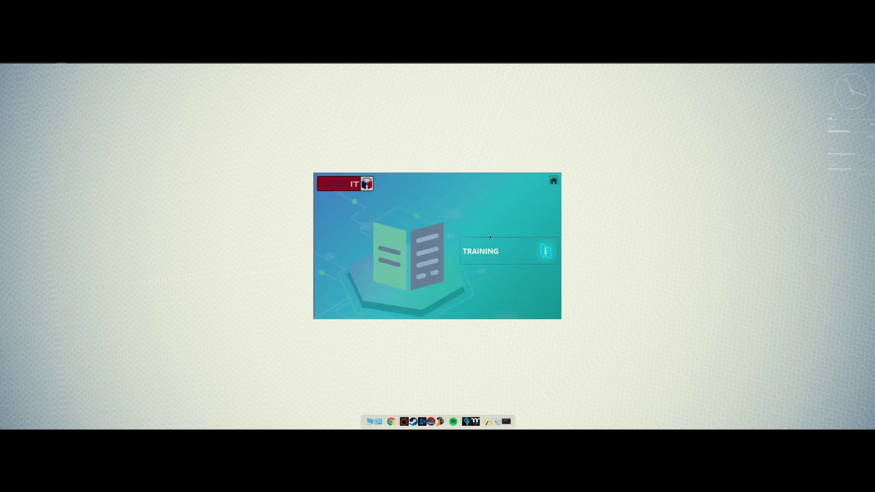
{"action": "left_click", "coordinate": [516, 250]}
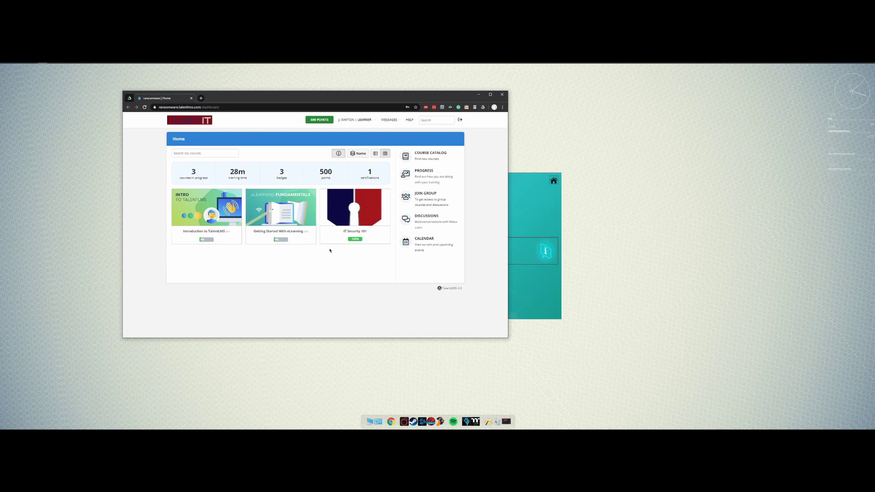
{"action": "left_click", "coordinate": [347, 206]}
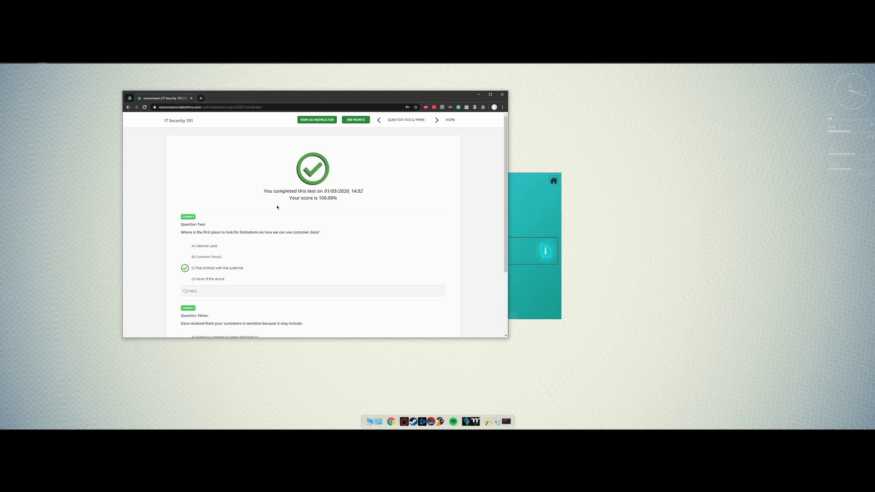
Review the completed test answers, continue to the next course unit, and close the training site to return to the home screen
{"action": "scroll", "coordinate": [286, 208], "scroll_direction": "down", "scroll_amount": 3}
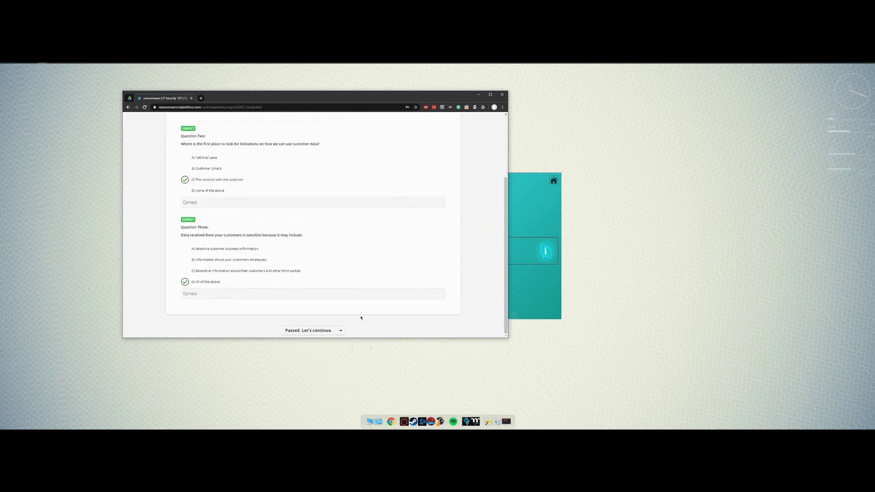
{"action": "left_click", "coordinate": [297, 333]}
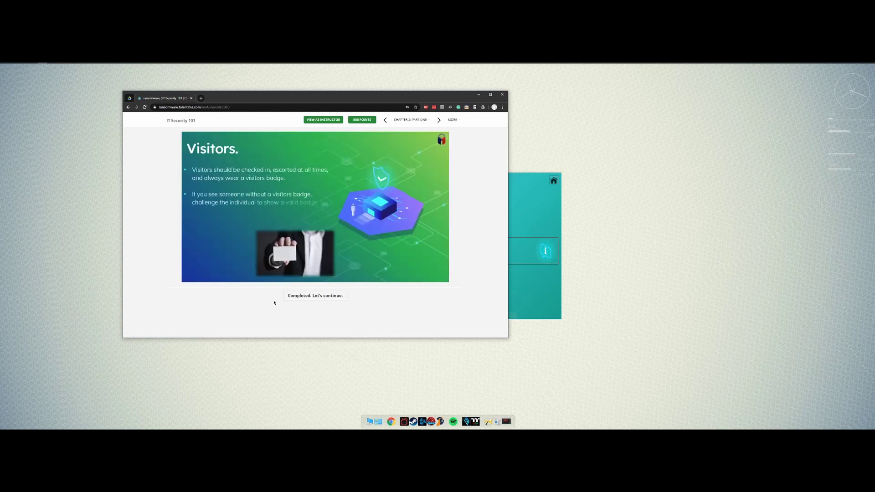
{"action": "left_click", "coordinate": [192, 99]}
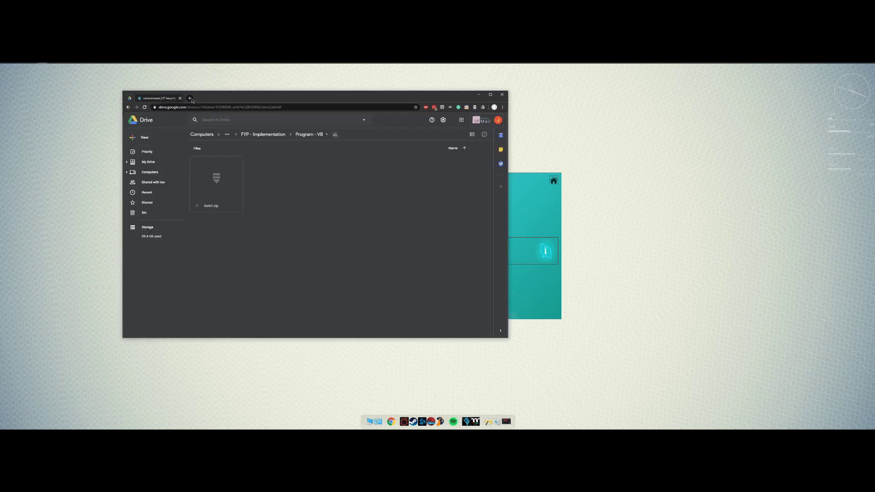
{"action": "left_click", "coordinate": [192, 99]}
{"action": "left_click", "coordinate": [553, 180]}
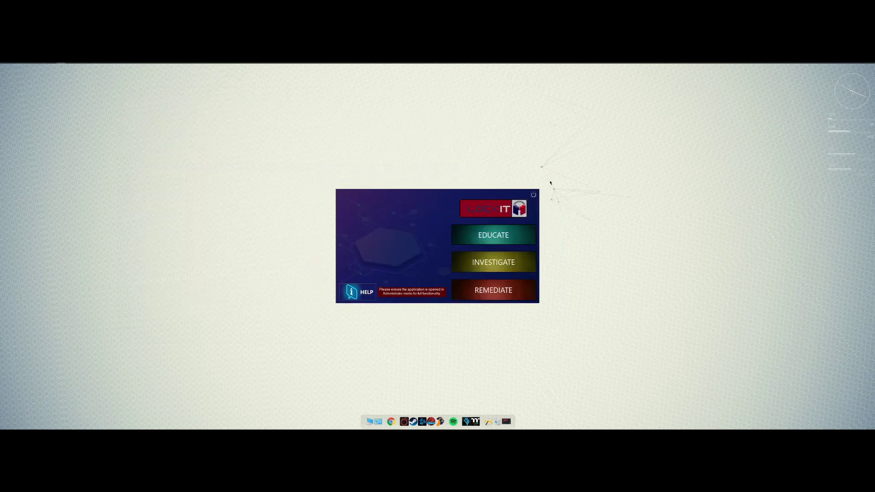
Try to create a system restore point with the Backup option in the Investigate section
{"action": "left_click", "coordinate": [476, 268]}
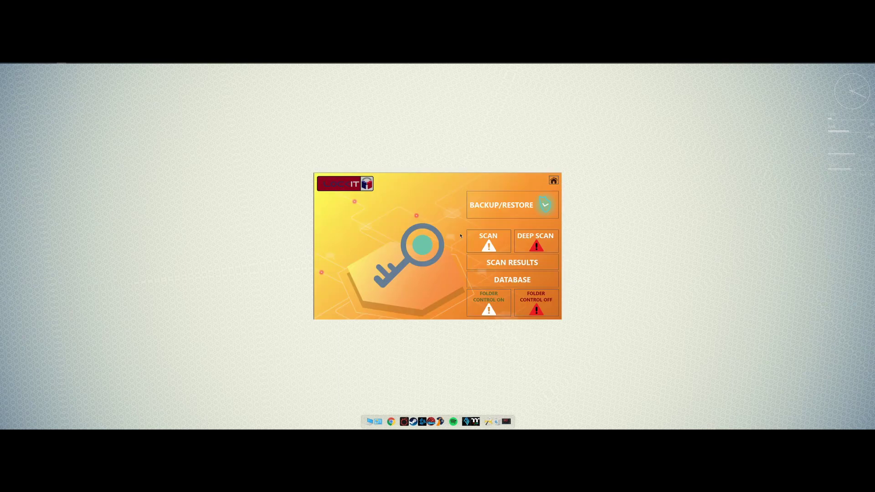
{"action": "left_click", "coordinate": [497, 214]}
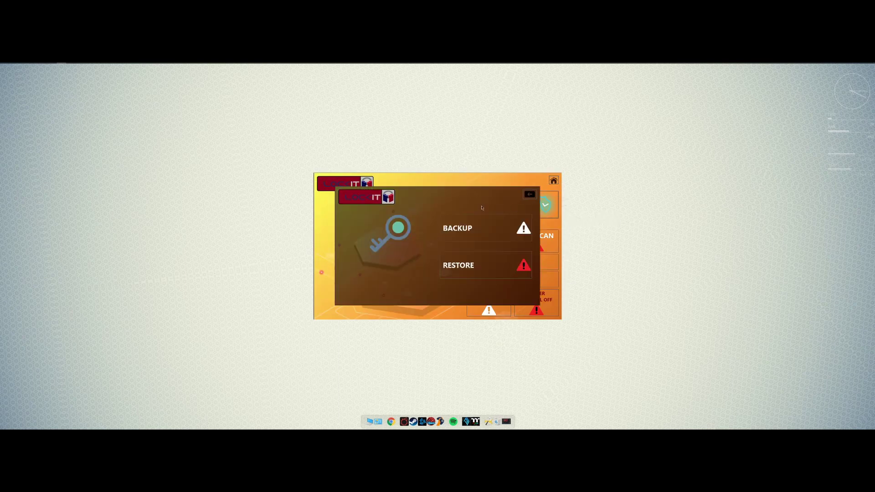
{"action": "left_click", "coordinate": [468, 236]}
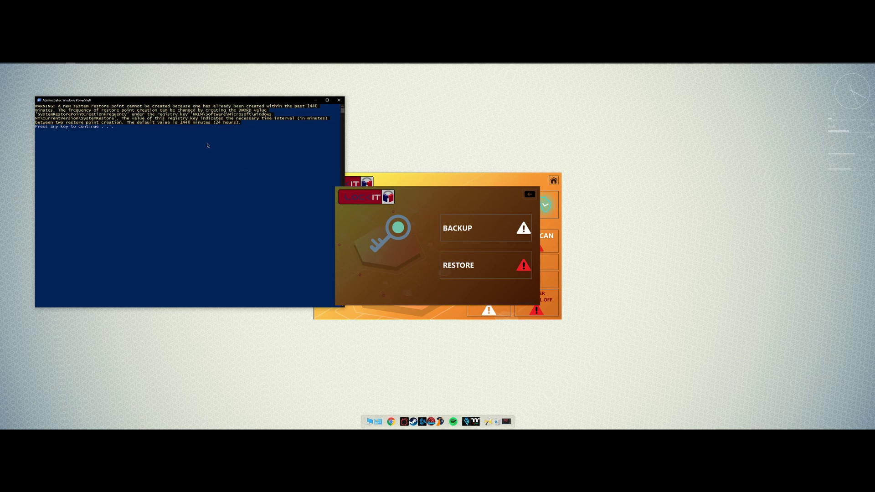
{"action": "key", "text": "Return"}
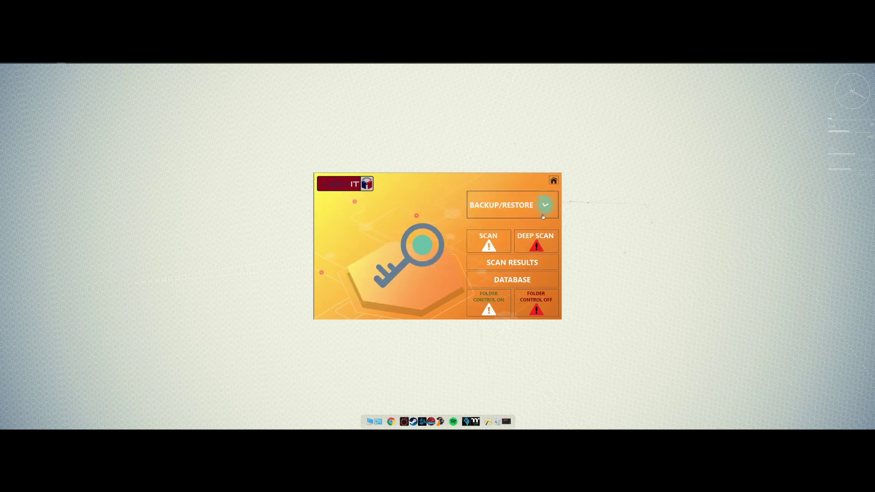
Run a quick scan of the system, and call up the deep scan but decline its offline scan
{"action": "left_click", "coordinate": [499, 261]}
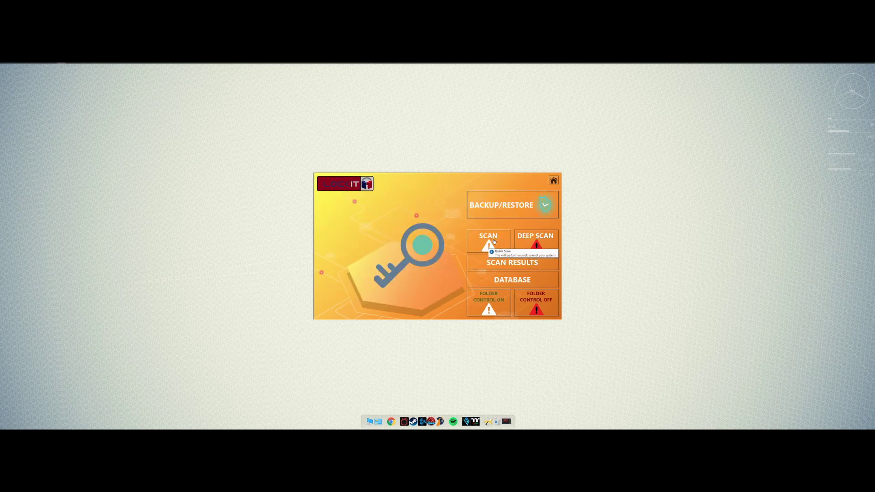
{"action": "left_click", "coordinate": [493, 241]}
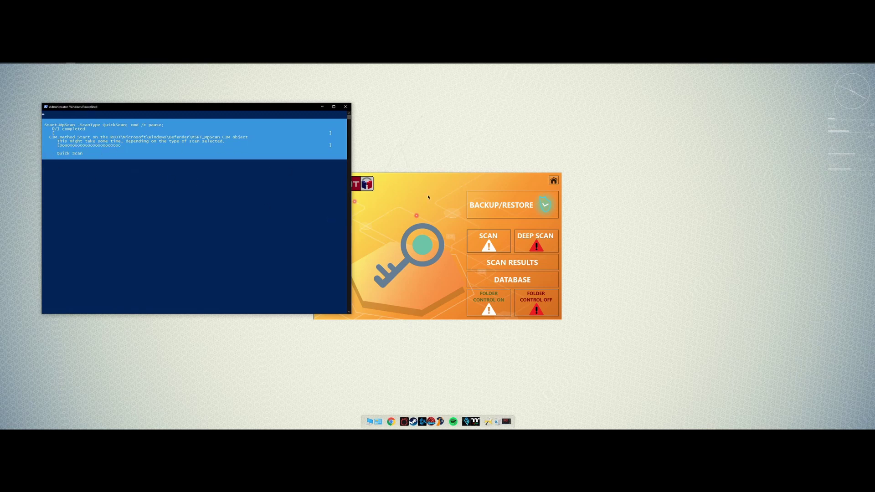
{"action": "left_click", "coordinate": [488, 183]}
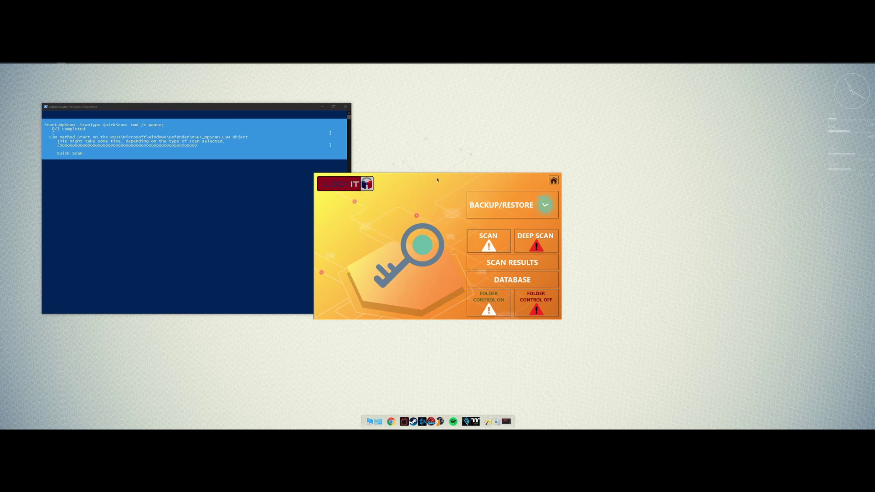
{"action": "left_click", "coordinate": [529, 246]}
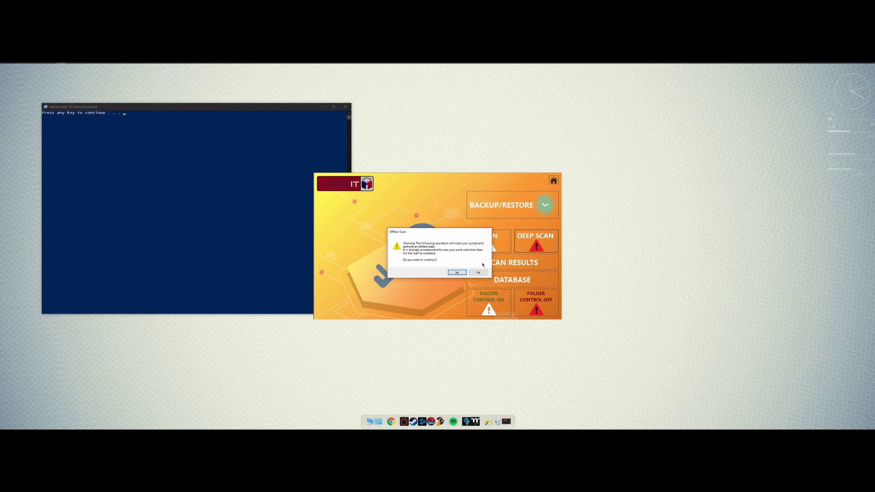
{"action": "left_click", "coordinate": [478, 272]}
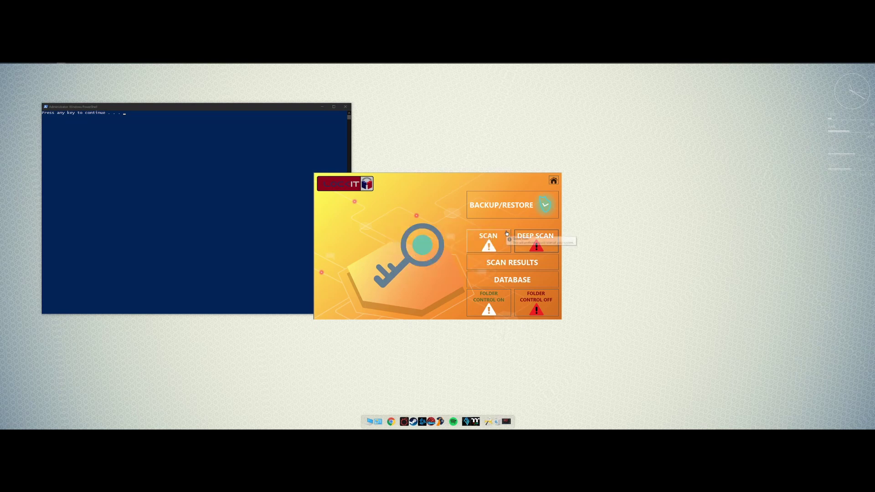
Dismiss the finished quick scan console, and view the scan results before closing them
{"action": "left_click", "coordinate": [143, 182]}
{"action": "key", "text": "Return"}
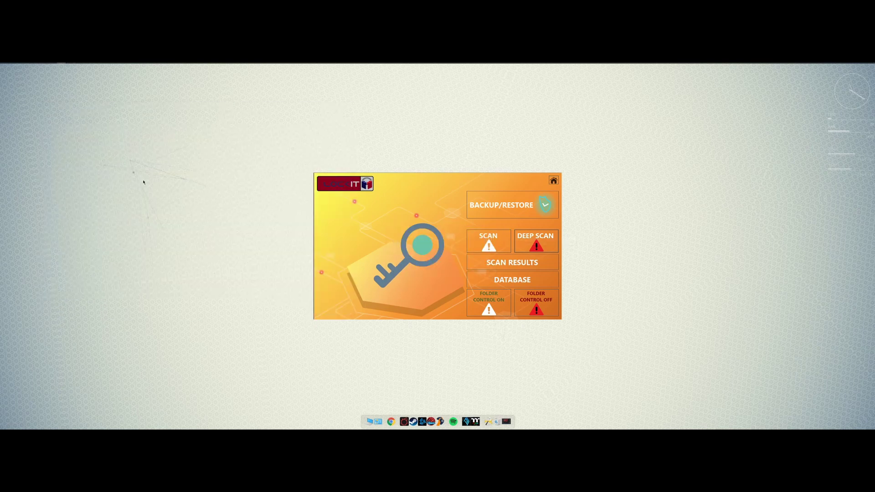
{"action": "left_click", "coordinate": [543, 266]}
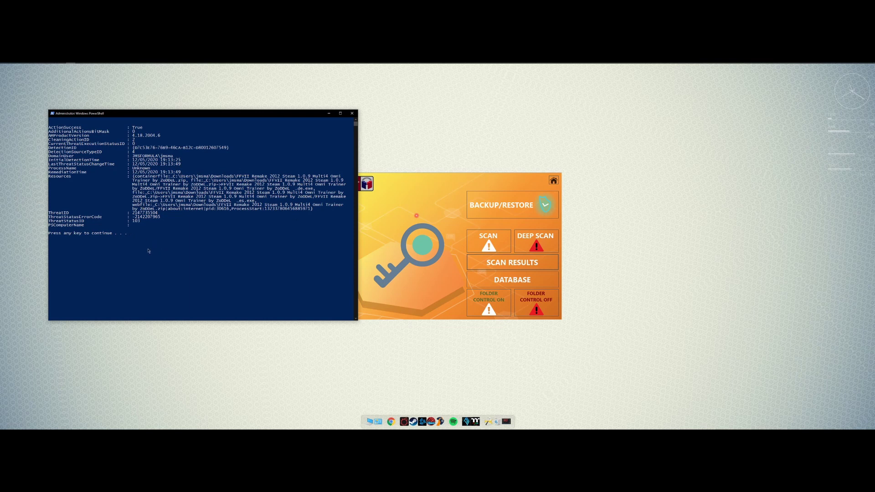
{"action": "key", "text": "Return"}
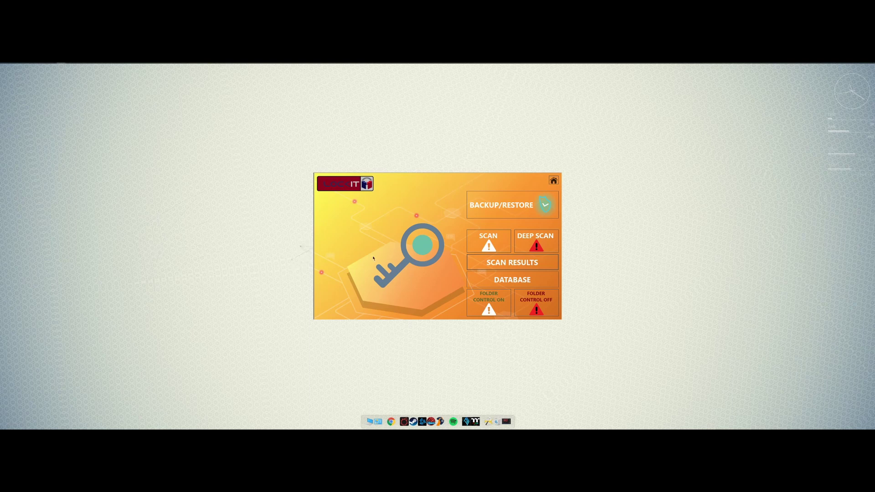
Browse the ransomware strain and extension database and its list of known strains, and return to the home screen
{"action": "left_click", "coordinate": [510, 284]}
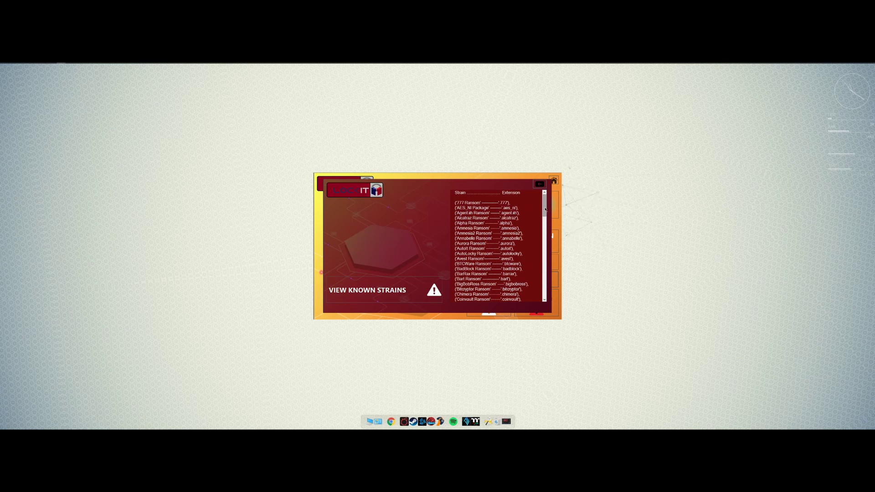
{"action": "left_click_drag", "start_coordinate": [545, 209], "coordinate": [546, 207]}
{"action": "left_click", "coordinate": [365, 299]}
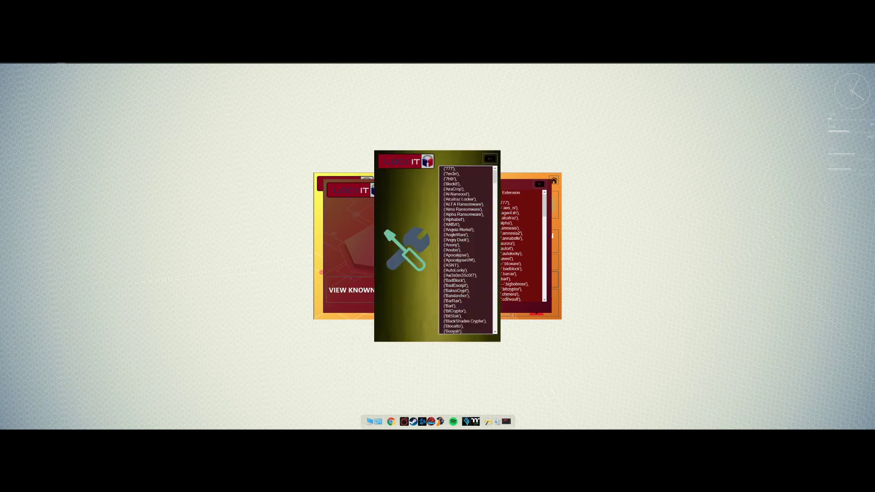
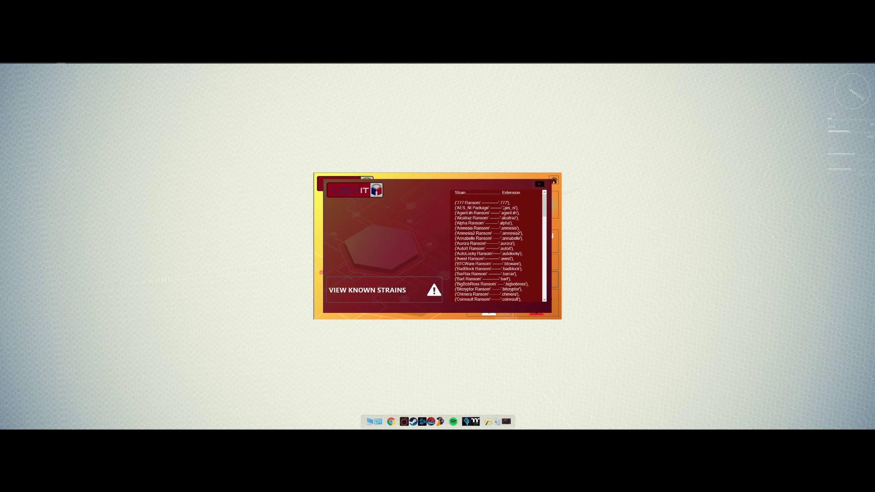
{"action": "left_click", "coordinate": [539, 184]}
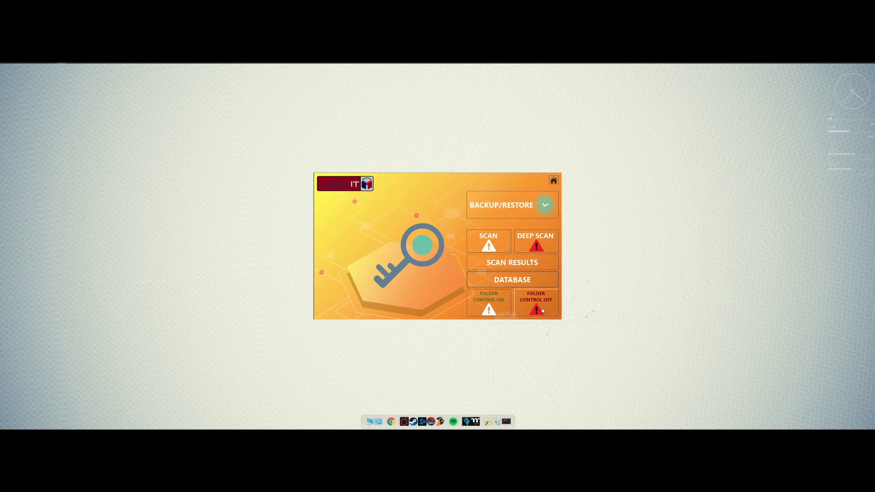
{"action": "left_click", "coordinate": [553, 182]}
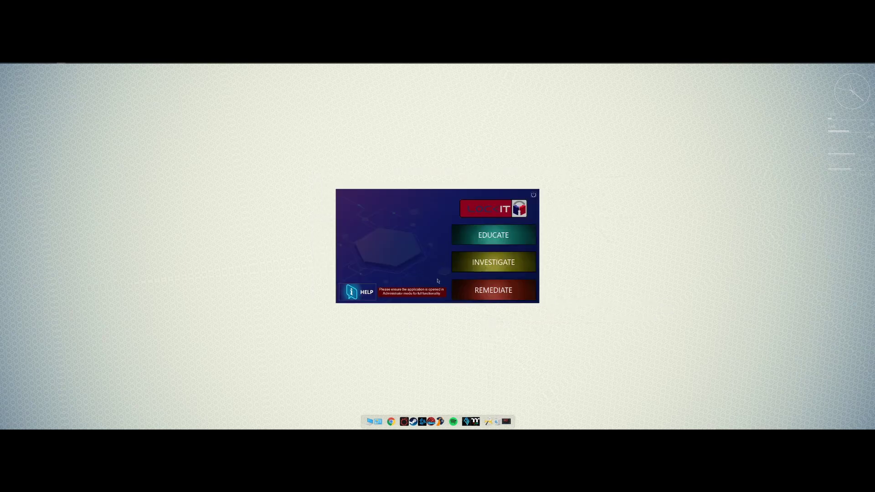
Open the KnowBe4 Ransomware Simulator setup through the Remediate section's Test option and close it without installing
{"action": "left_click", "coordinate": [497, 290]}
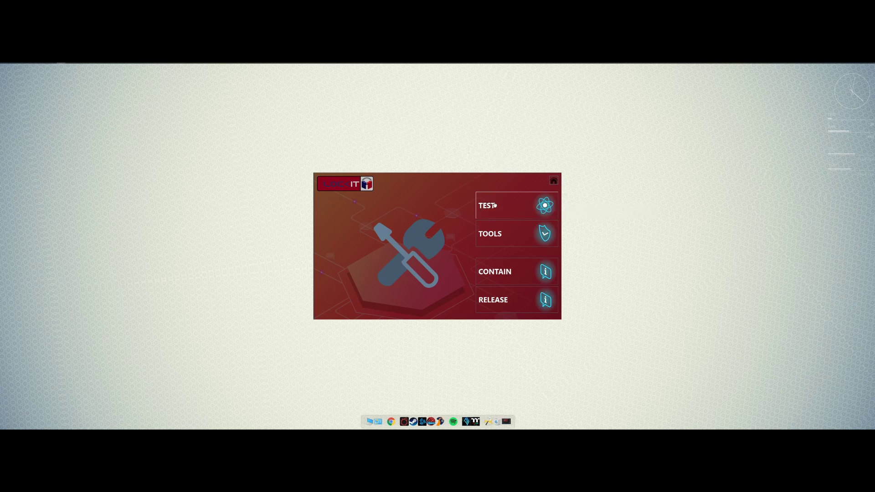
{"action": "left_click", "coordinate": [496, 206]}
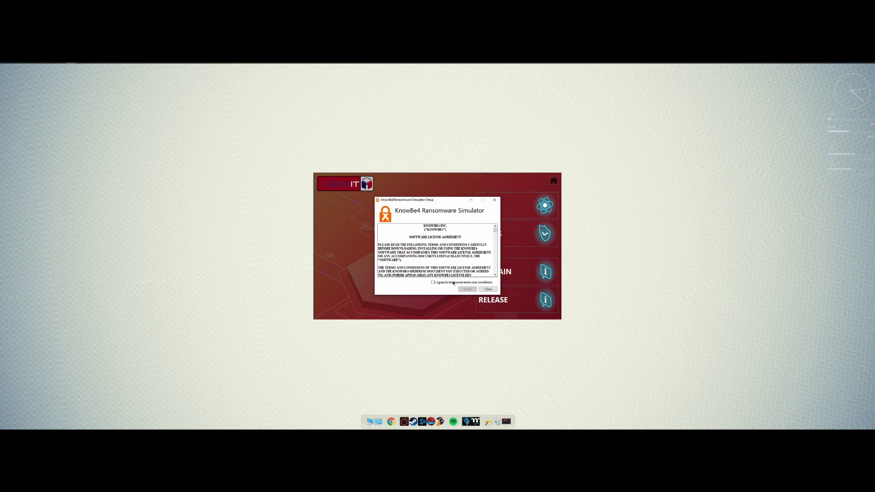
{"action": "left_click", "coordinate": [488, 290]}
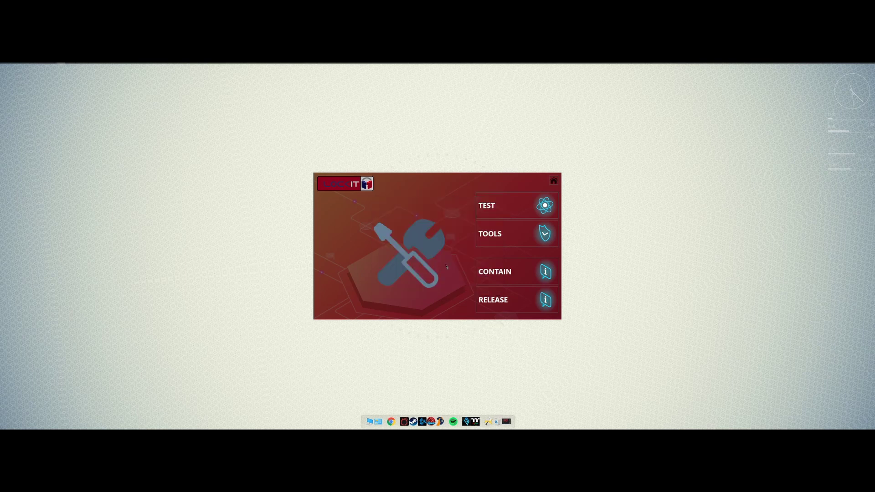
Open the No More Ransom decryption tools page and expand the FenixLocker, Everbe 1.0 and EncrypTile Ransom entries
{"action": "left_click", "coordinate": [519, 244]}
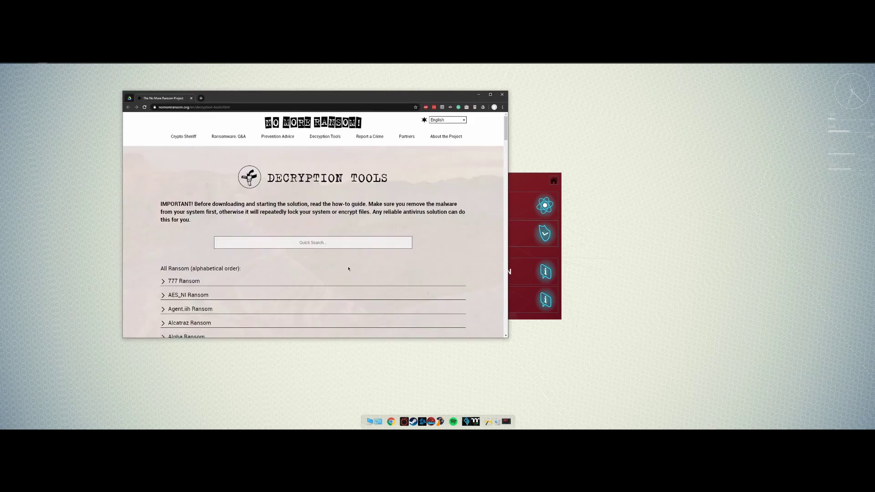
{"action": "scroll", "coordinate": [174, 244], "scroll_direction": "down", "scroll_amount": 1}
{"action": "scroll", "coordinate": [226, 256], "scroll_direction": "down", "scroll_amount": 15}
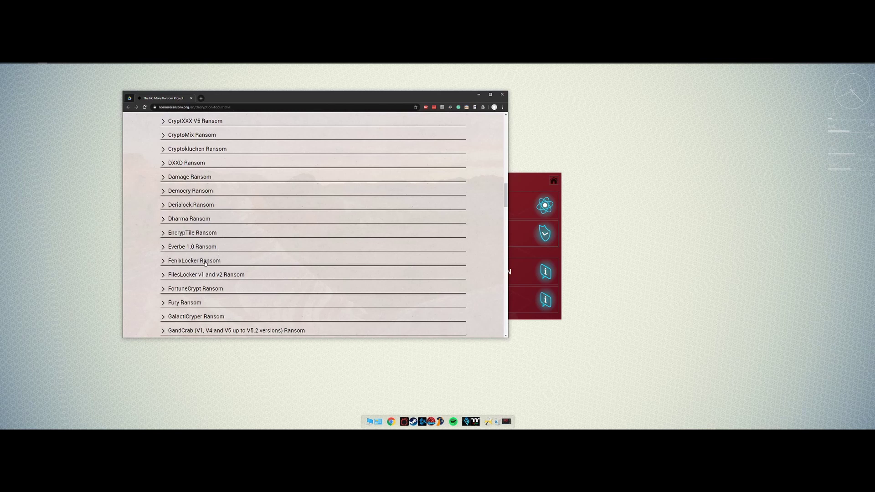
{"action": "left_click", "coordinate": [200, 263]}
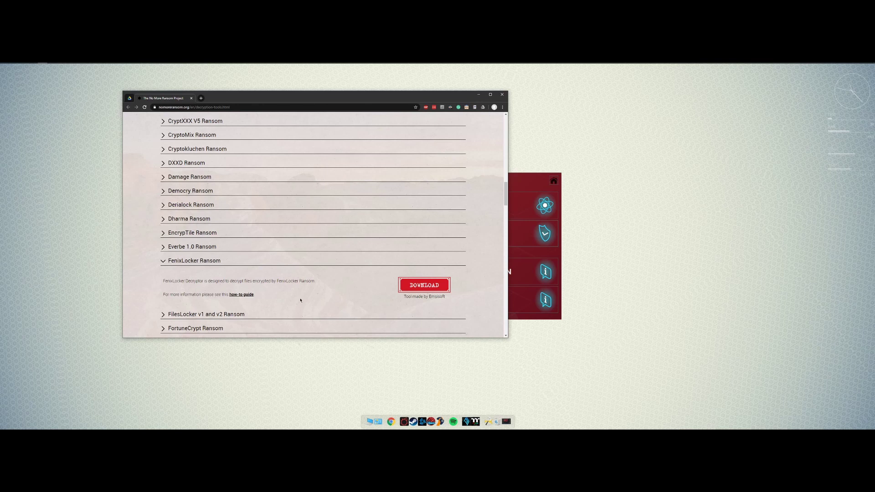
{"action": "left_click", "coordinate": [188, 247]}
{"action": "left_click", "coordinate": [192, 233]}
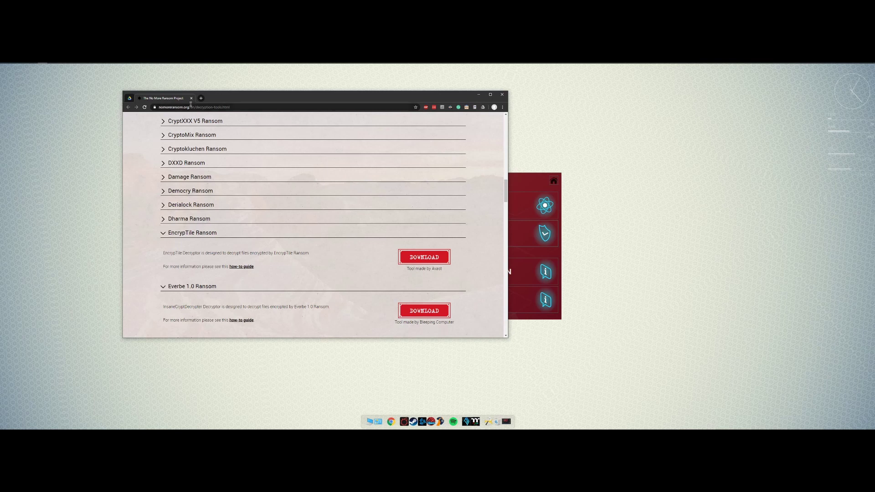
Close the decryption tools page, open the Contain option's prompt to disable the network adapters, and dismiss it without confirming
{"action": "left_click", "coordinate": [191, 98]}
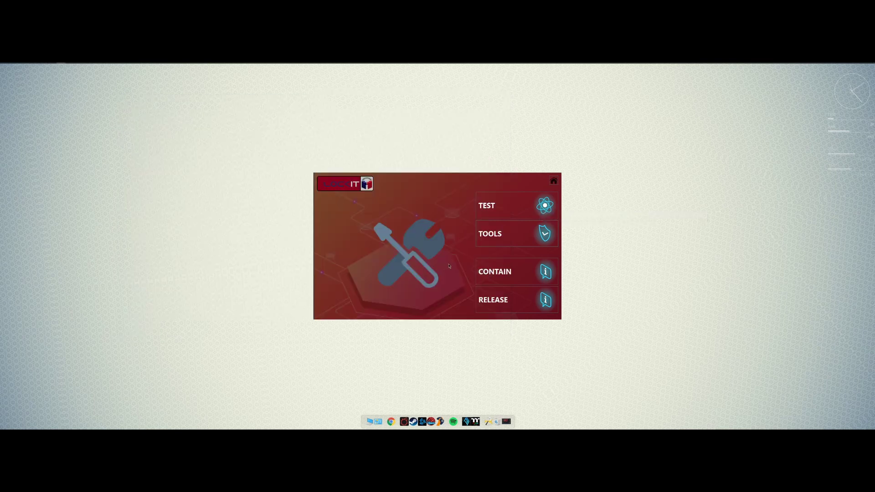
{"action": "left_click", "coordinate": [503, 275]}
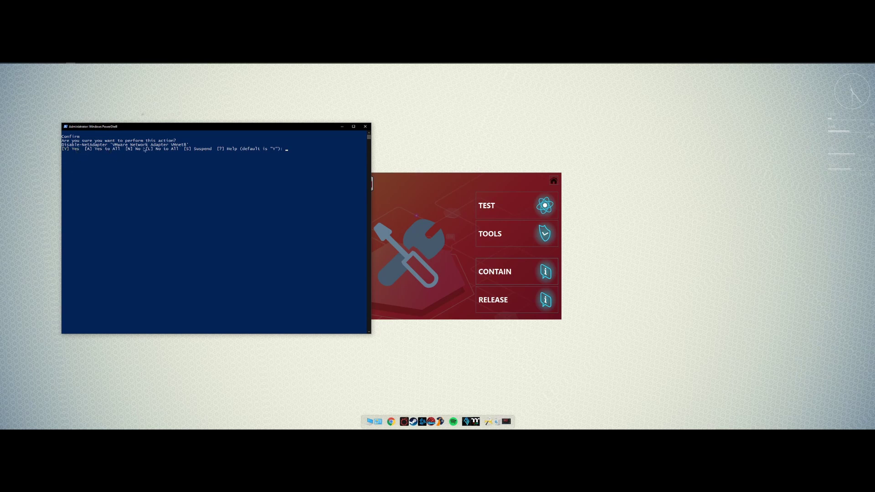
{"action": "left_click", "coordinate": [365, 126]}
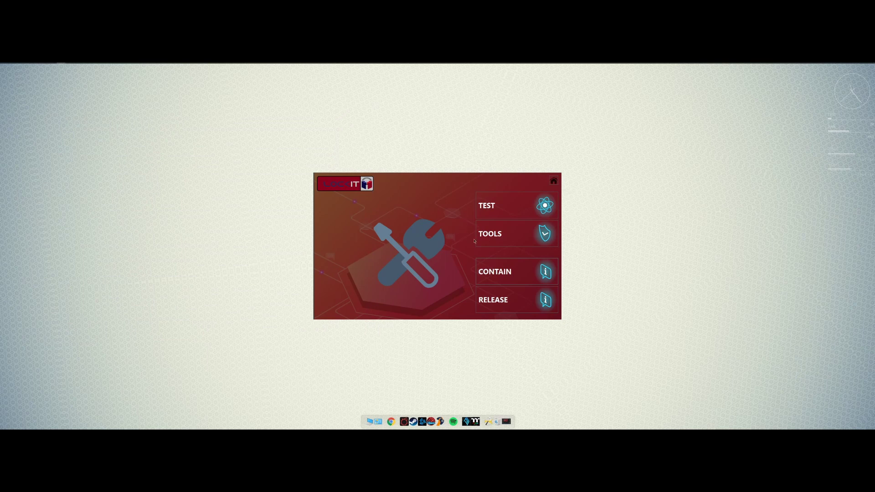
Run the Release option to re-enable the disabled network adapters, close its console, and return to the home screen
{"action": "left_click", "coordinate": [513, 306]}
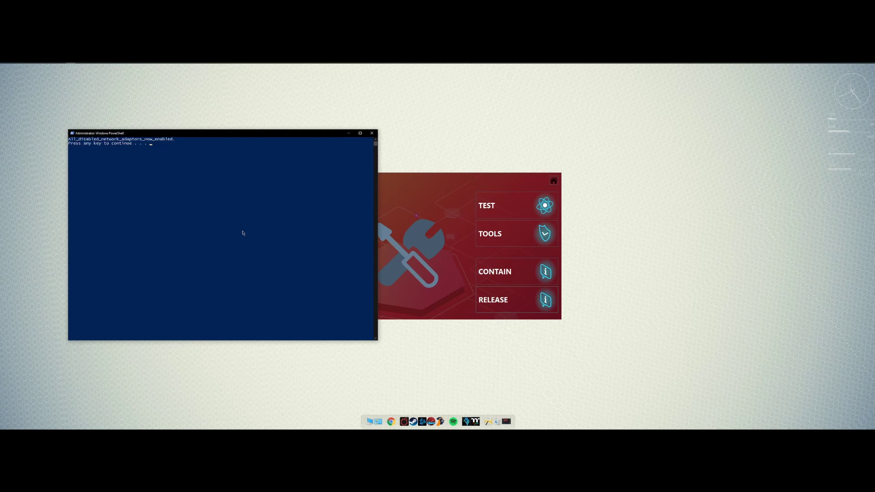
{"action": "left_click", "coordinate": [371, 133]}
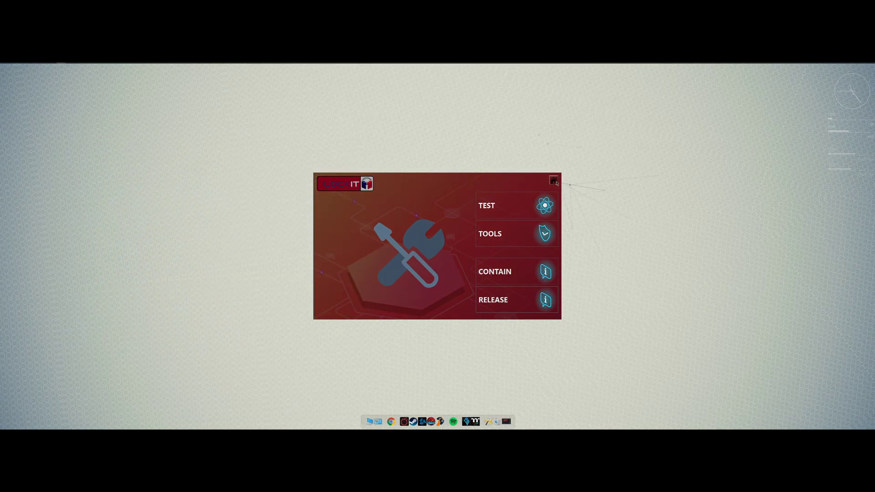
{"action": "left_click", "coordinate": [553, 181]}
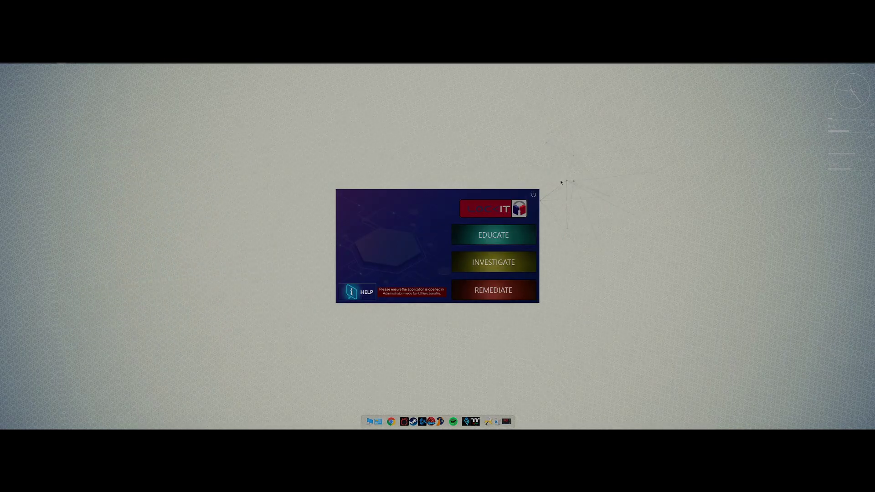